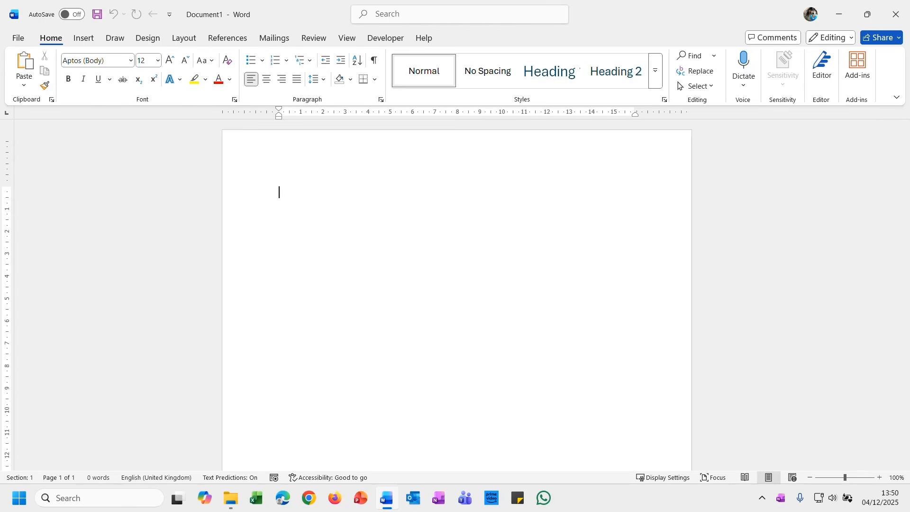
Create a new document from the custom CBTN Newsletter template with Jan as the newsletter's time period
click(18, 38)
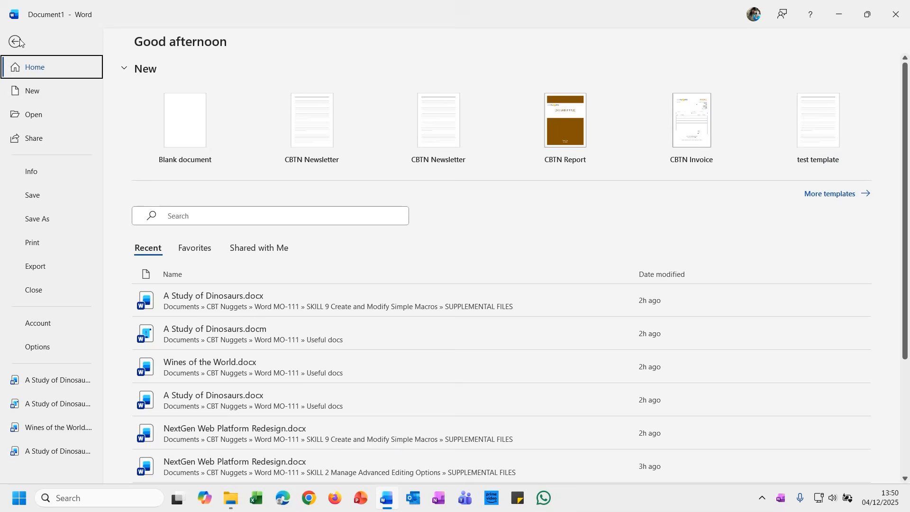
click(34, 91)
scroll(209, 367, down, 2)
click(182, 314)
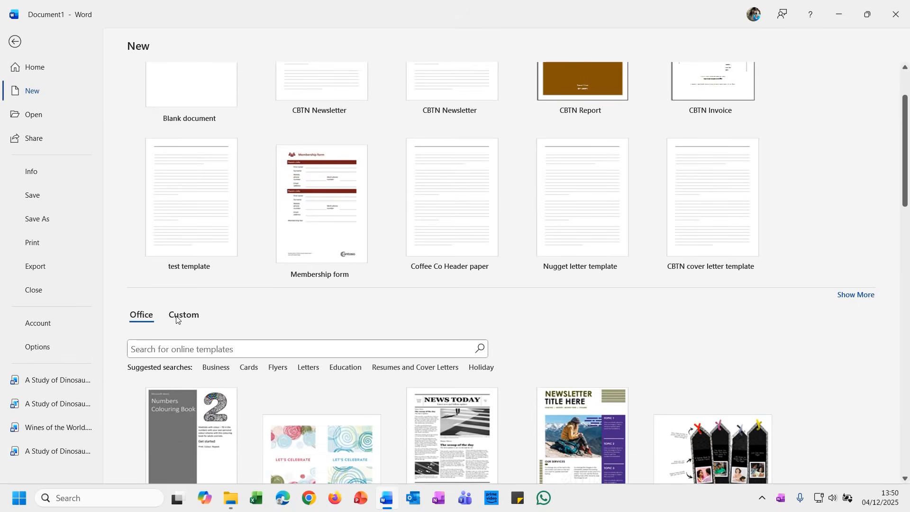
scroll(290, 332, down, 2)
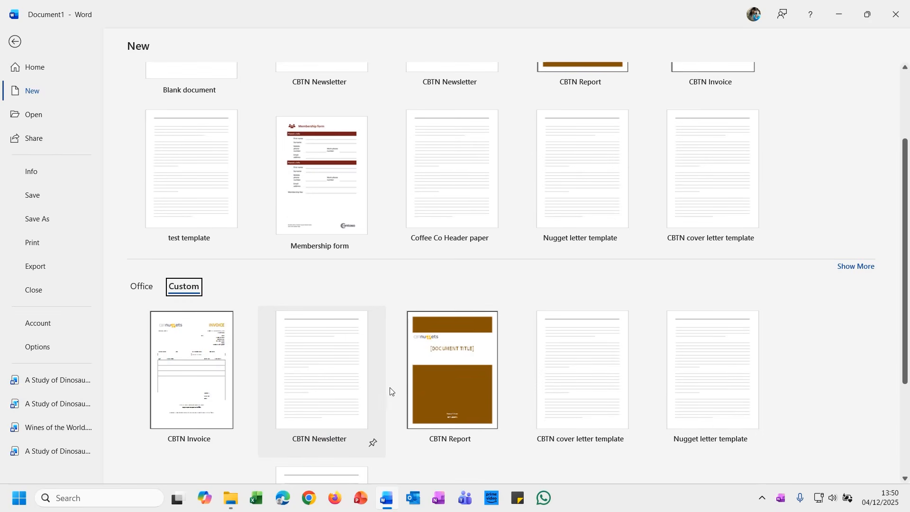
click(312, 388)
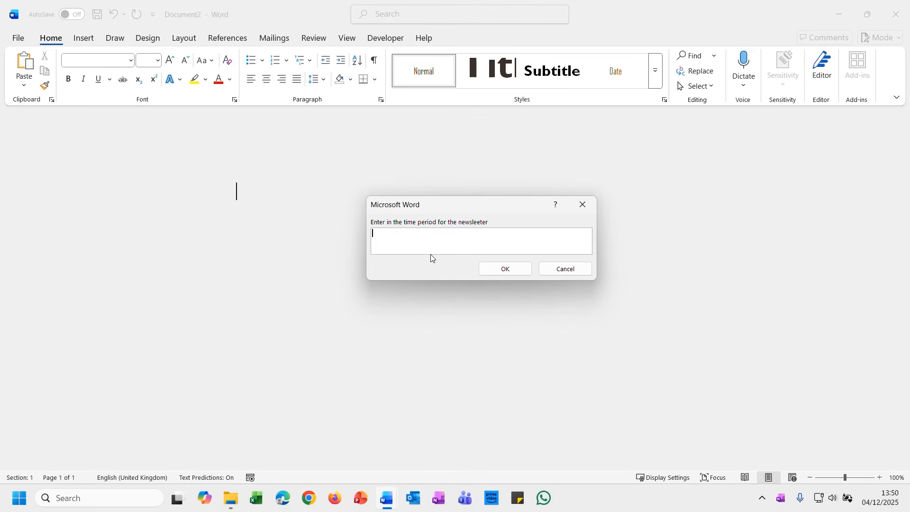
text(Jan)
click(511, 268)
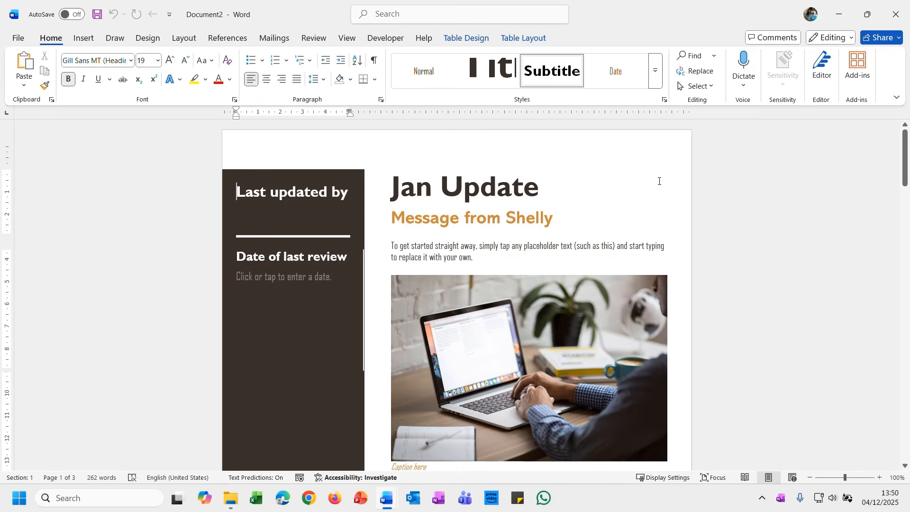
Revisit the custom templates for new documents, and close the Jan newsletter without saving it
click(19, 39)
click(33, 91)
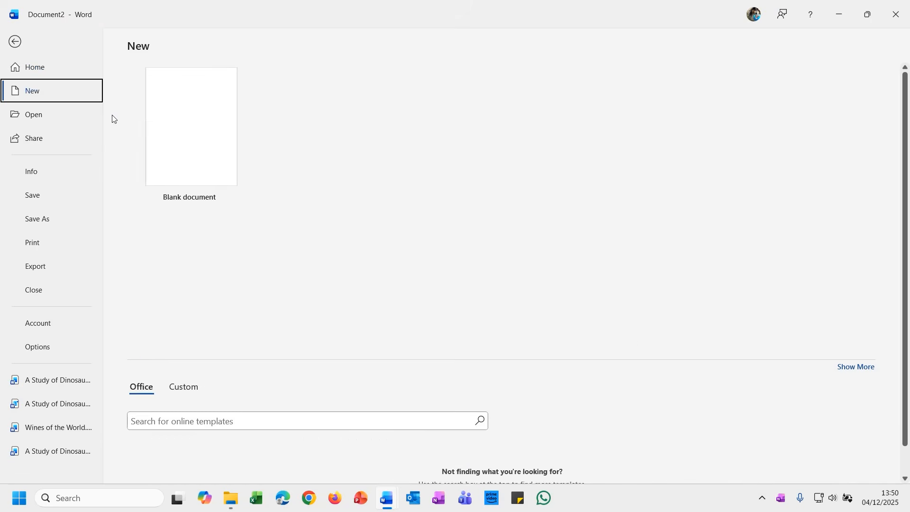
click(185, 400)
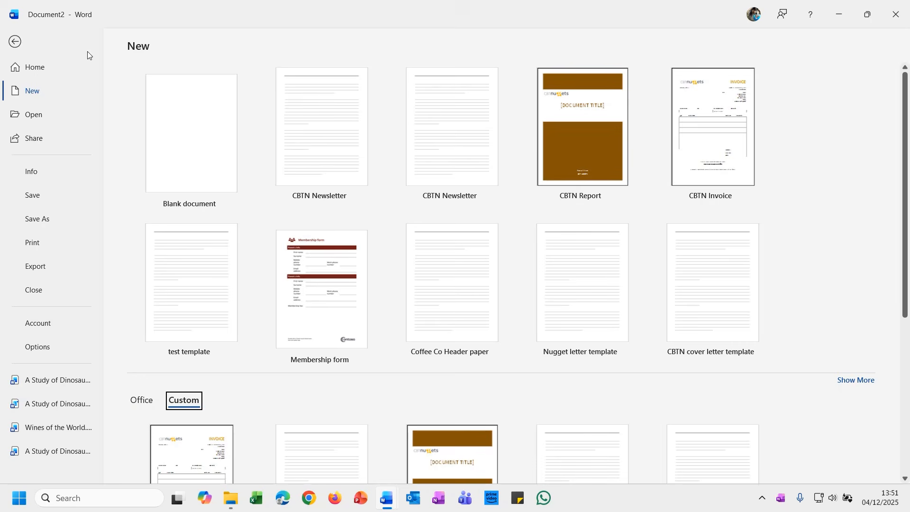
click(16, 41)
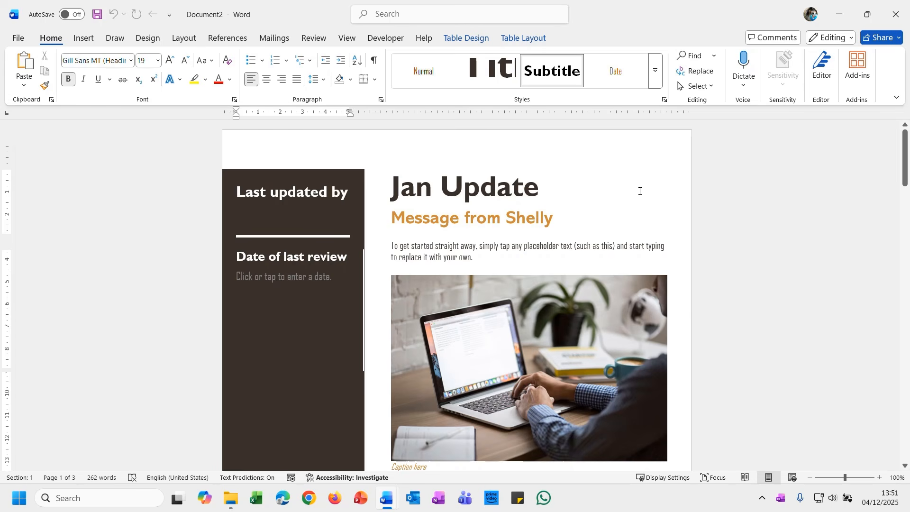
click(895, 15)
click(502, 388)
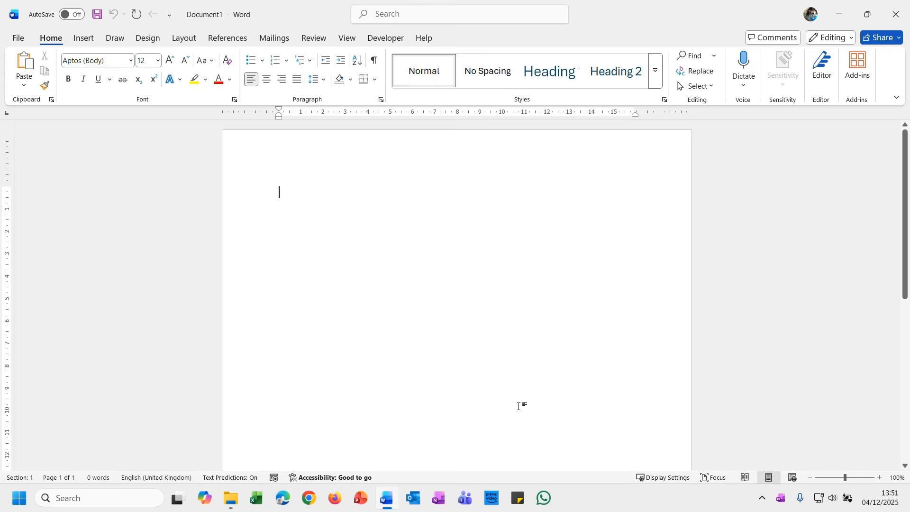
Toggle the Developer tab off and back on in the ribbon customization options, and confirm the dialog
click(395, 35)
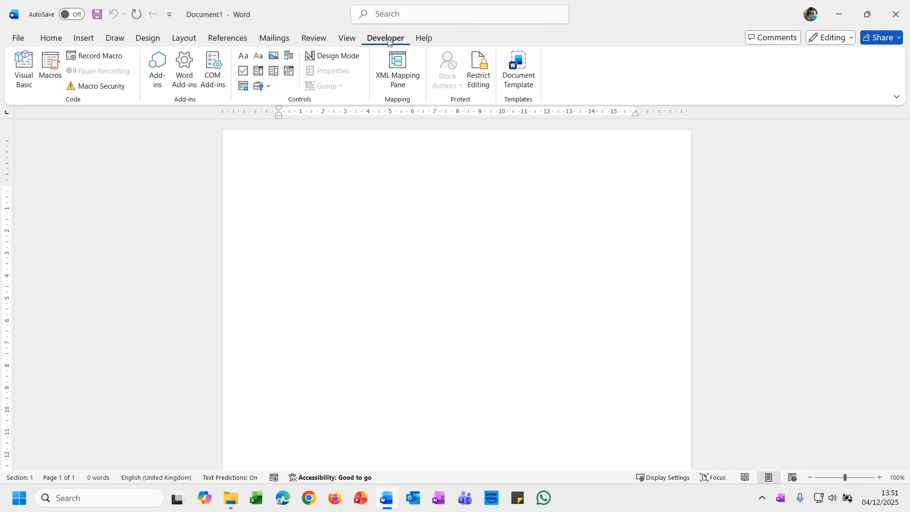
right_click(315, 40)
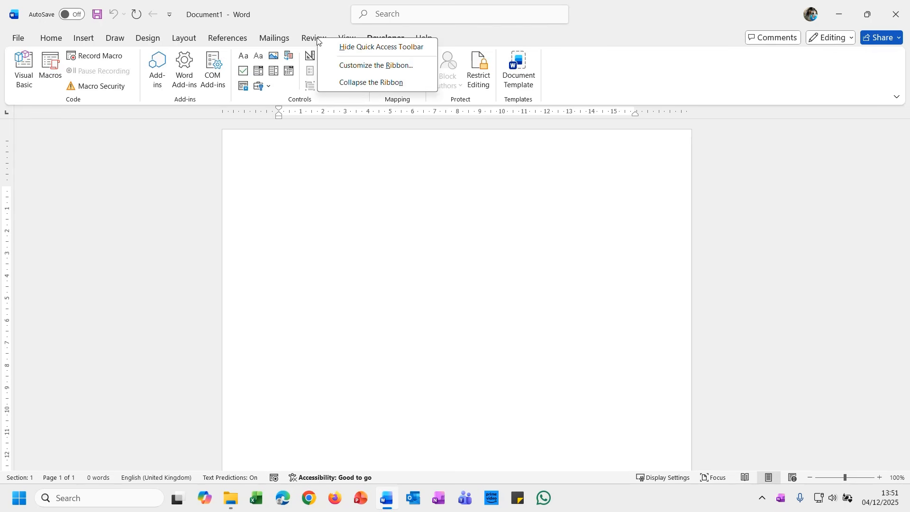
click(395, 66)
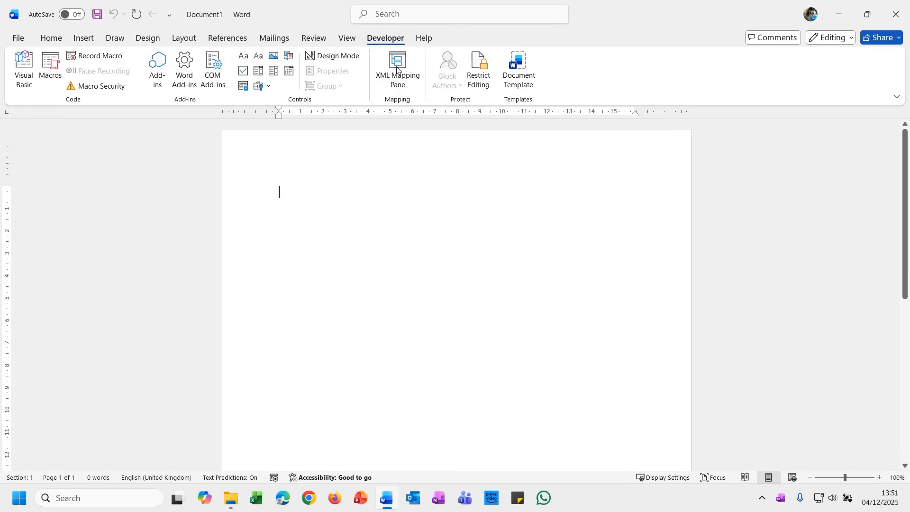
click(533, 253)
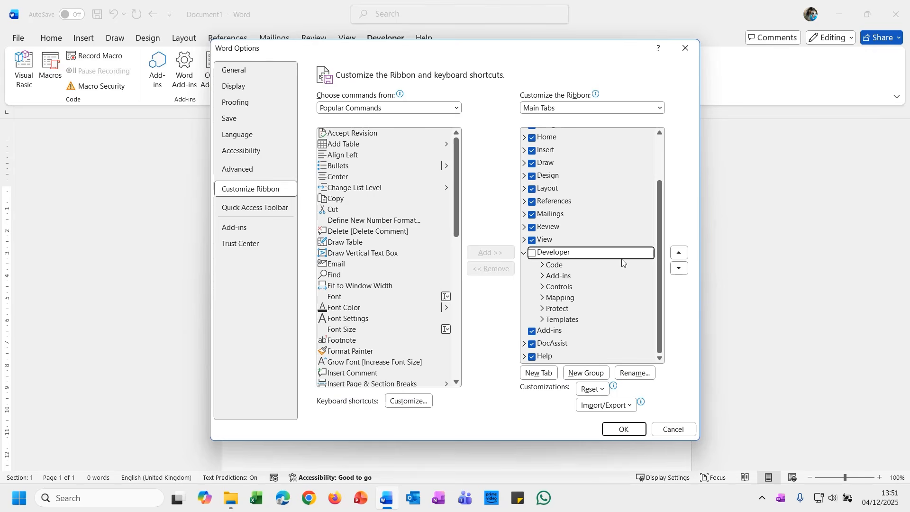
click(532, 254)
click(634, 429)
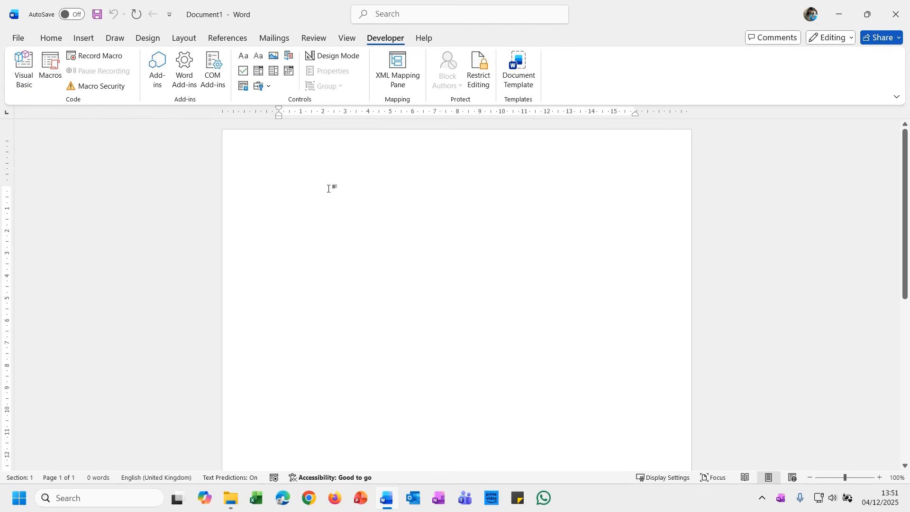
Set up a new macro recording named NewNewsletter, stored in All Documents (Normal.dotm)
click(94, 57)
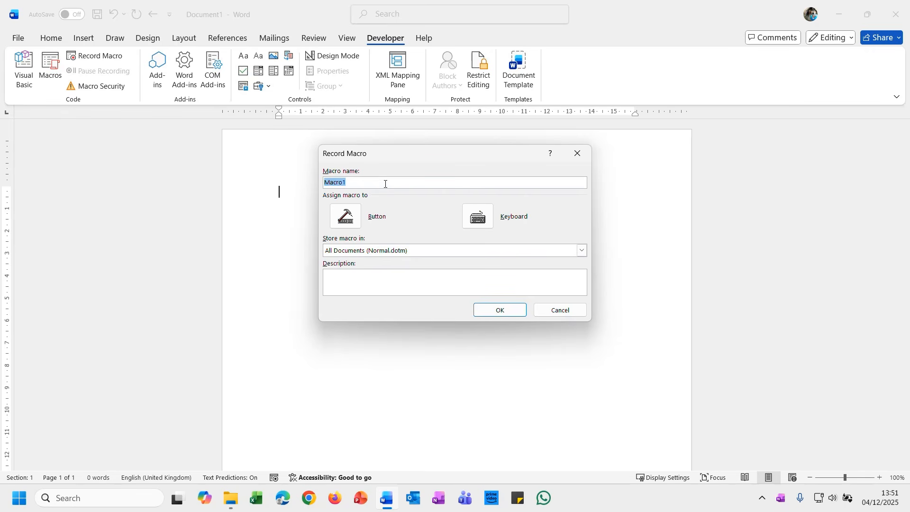
text(NewNewsletter)
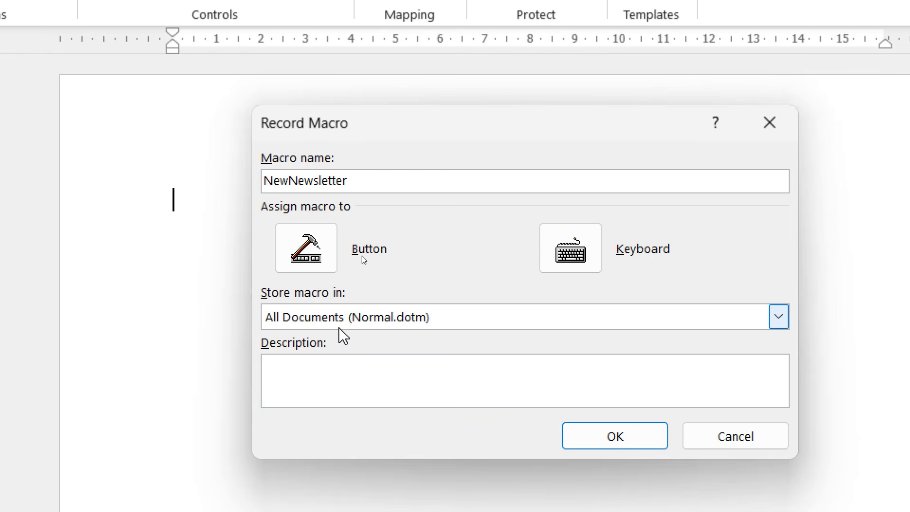
click(779, 318)
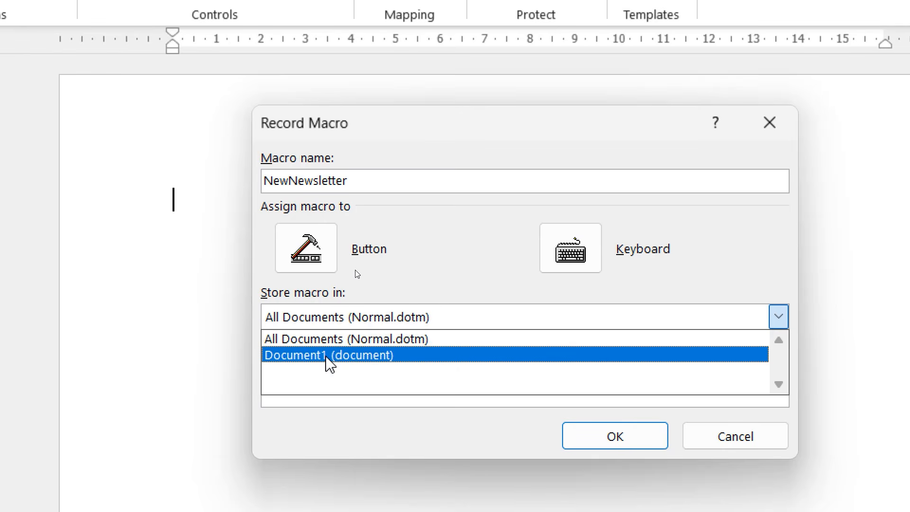
click(444, 342)
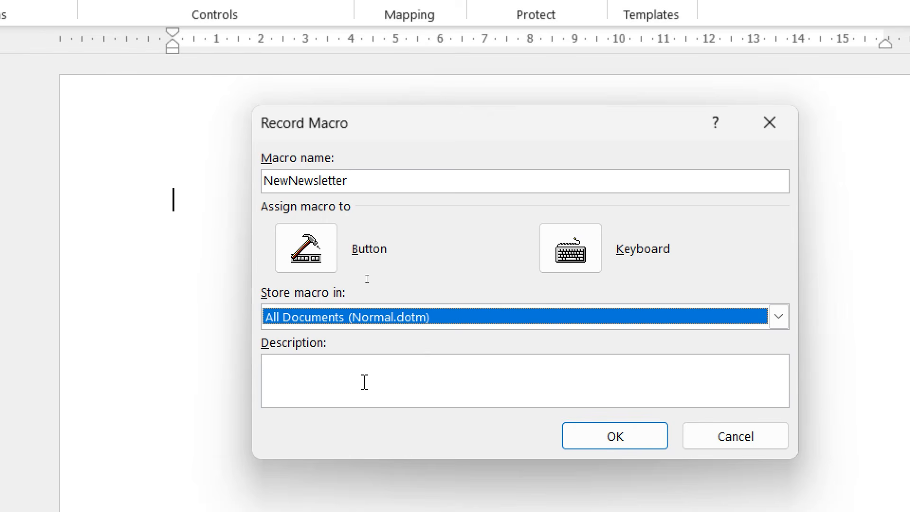
Describe the macro as "Create a new document based on the CBTN Newsletter template" and start recording
click(348, 371)
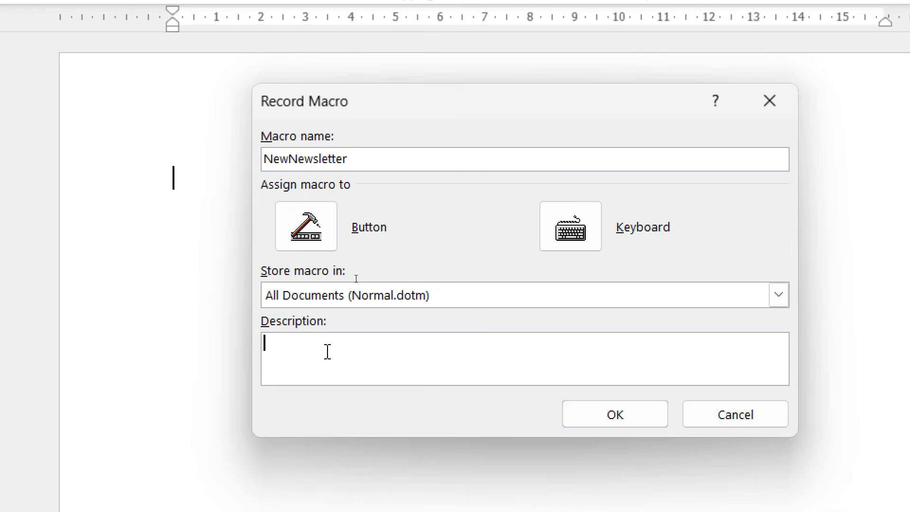
text(Create a ne)
text(w doc )
text(ment base)
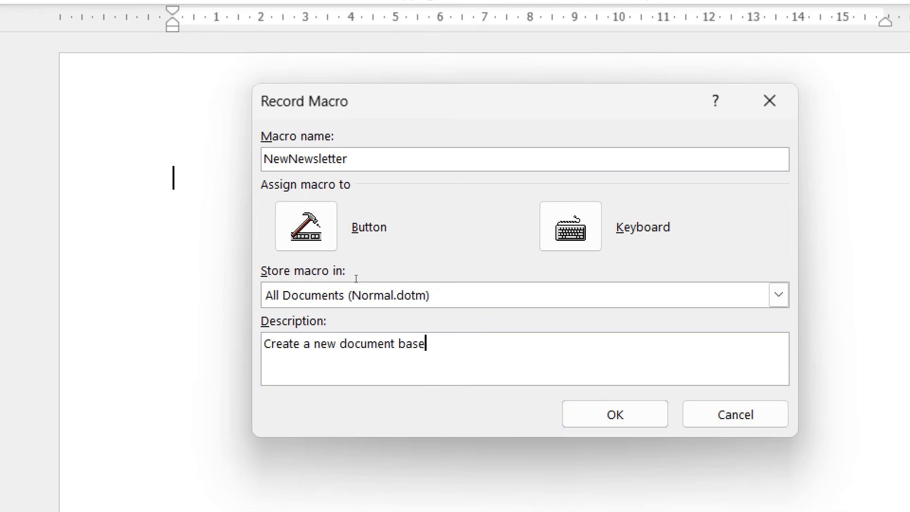
text(d on the CBT)
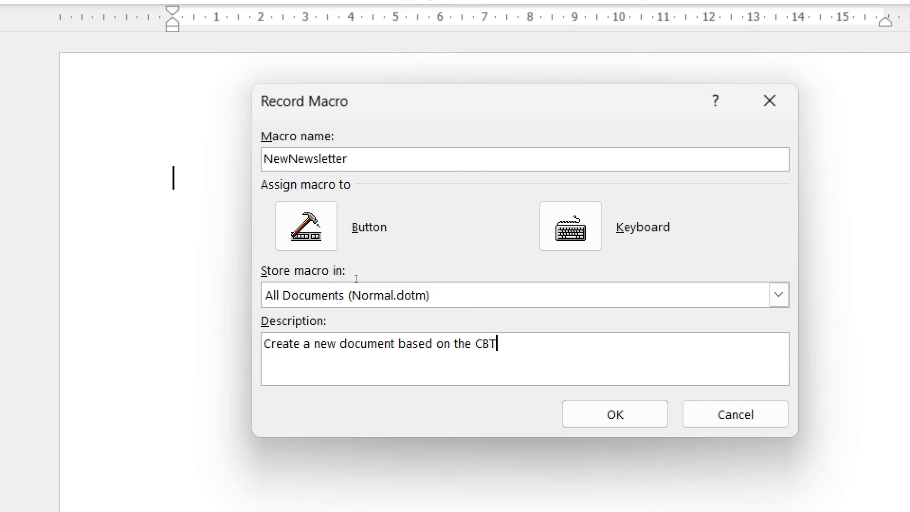
text(N Newslet)
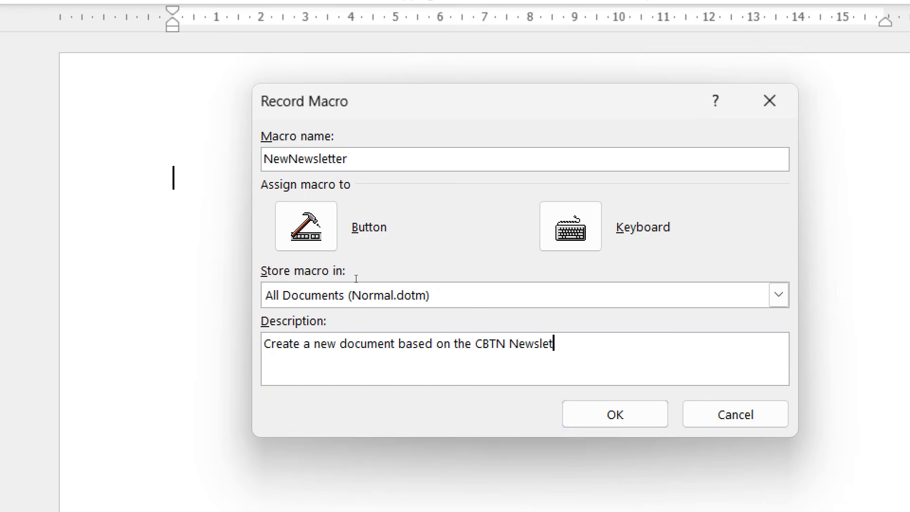
text(ter temp late)
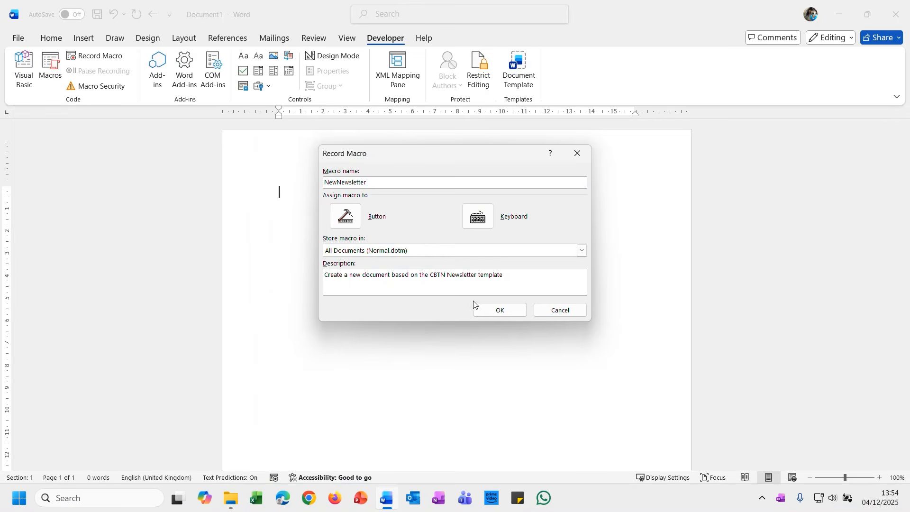
click(597, 419)
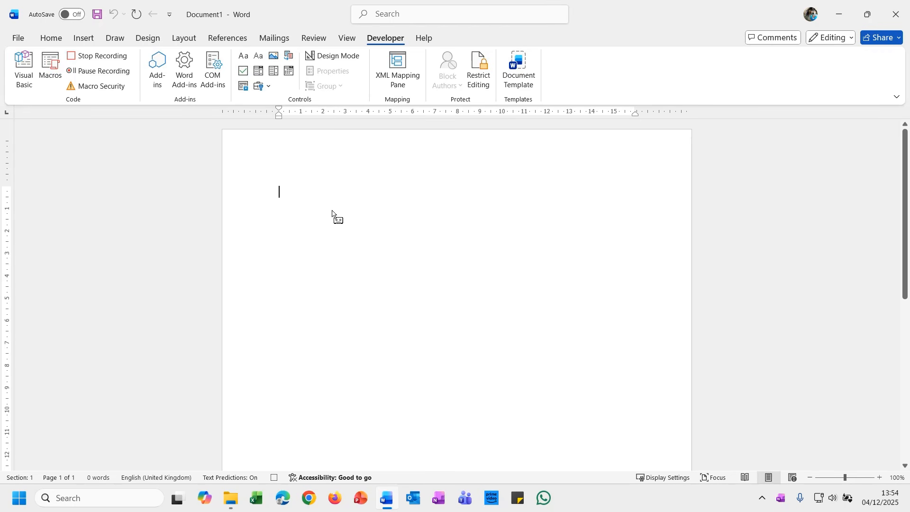
Record creating a document from the custom CBTN Newsletter template, cancelling the time period prompt
click(18, 37)
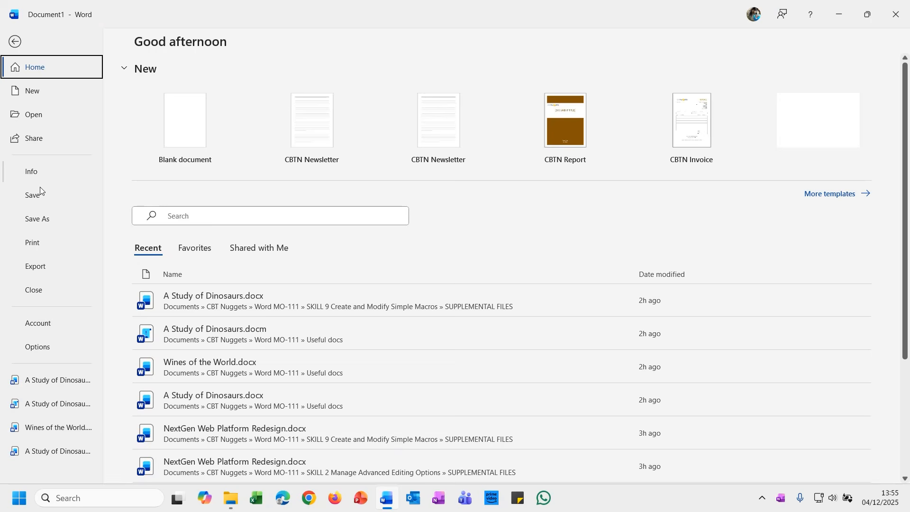
click(32, 91)
click(185, 399)
scroll(339, 385, down, 1)
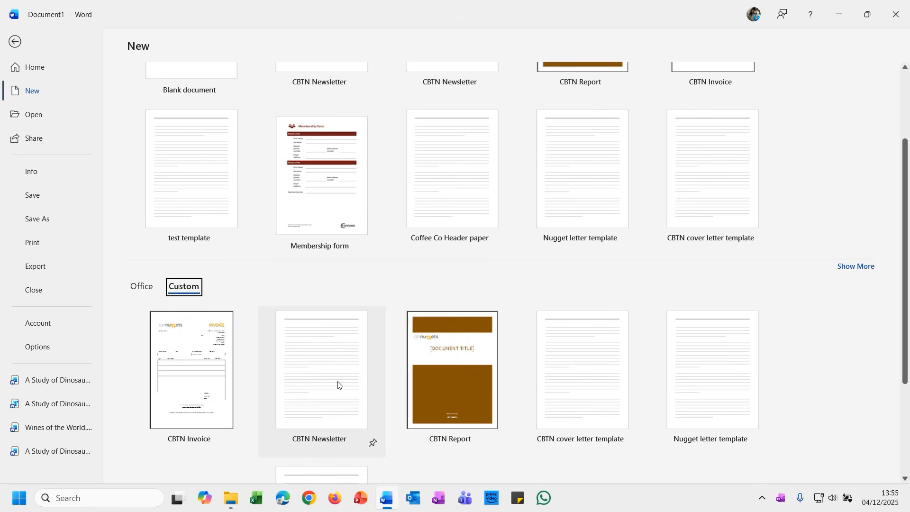
click(332, 370)
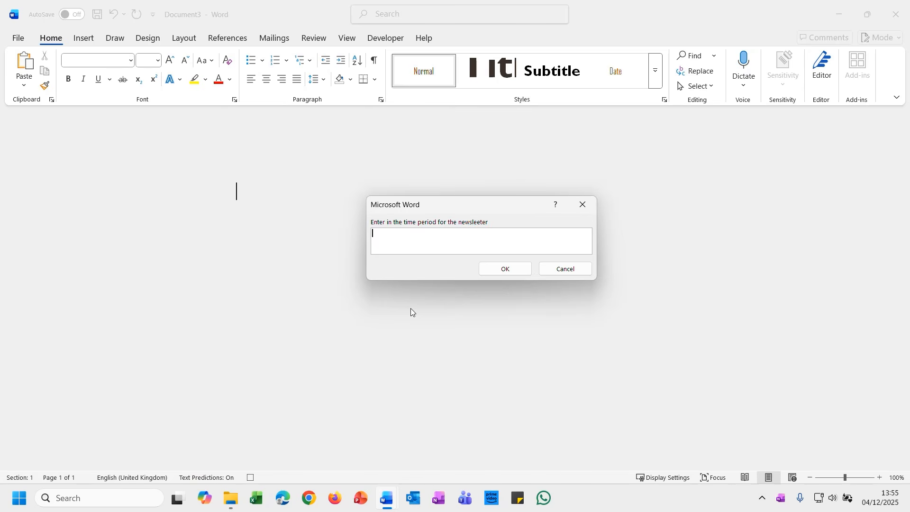
click(585, 272)
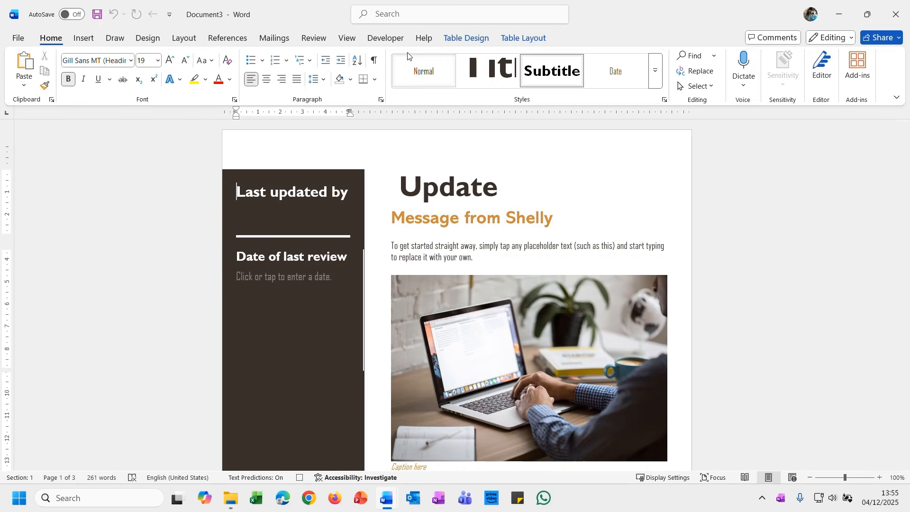
Stop the macro recording and close the new newsletter document without saving it
click(383, 40)
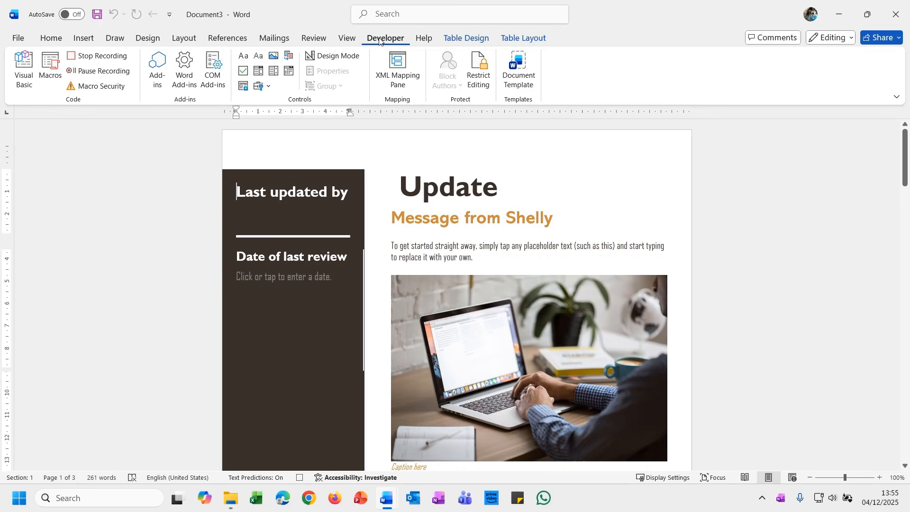
click(97, 55)
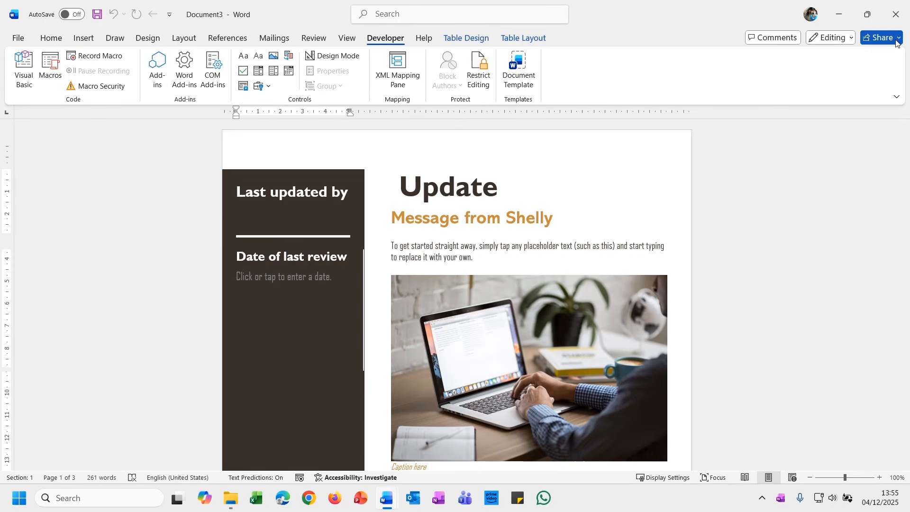
click(895, 15)
click(511, 393)
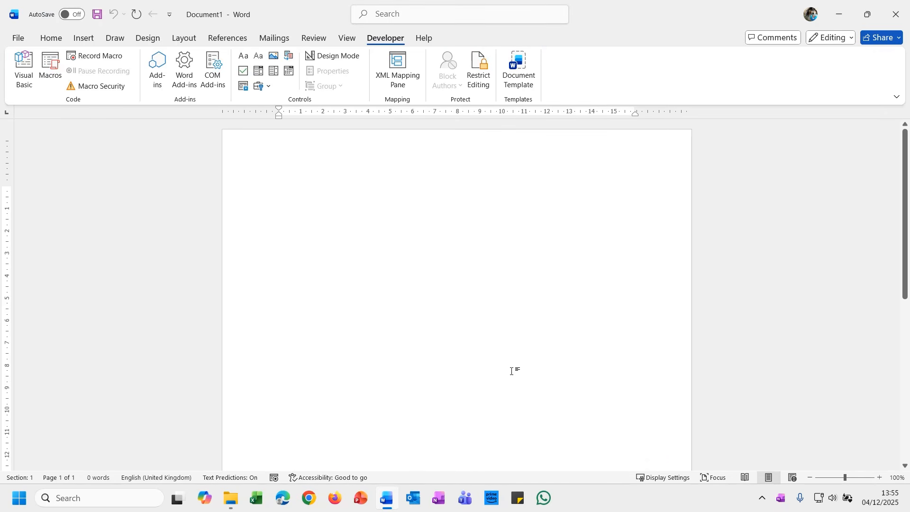
Run the NewNewsletter macro with Feb as the time period, and close the generated newsletter without saving it
click(47, 61)
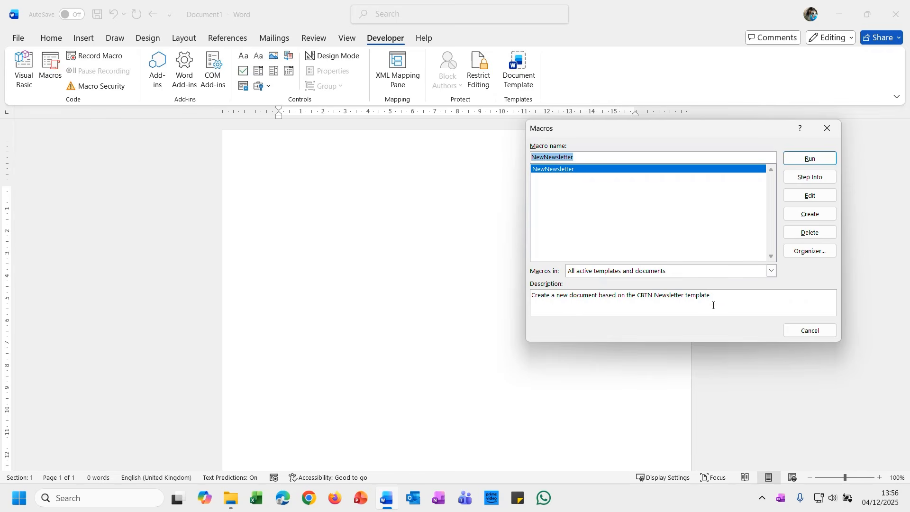
click(827, 159)
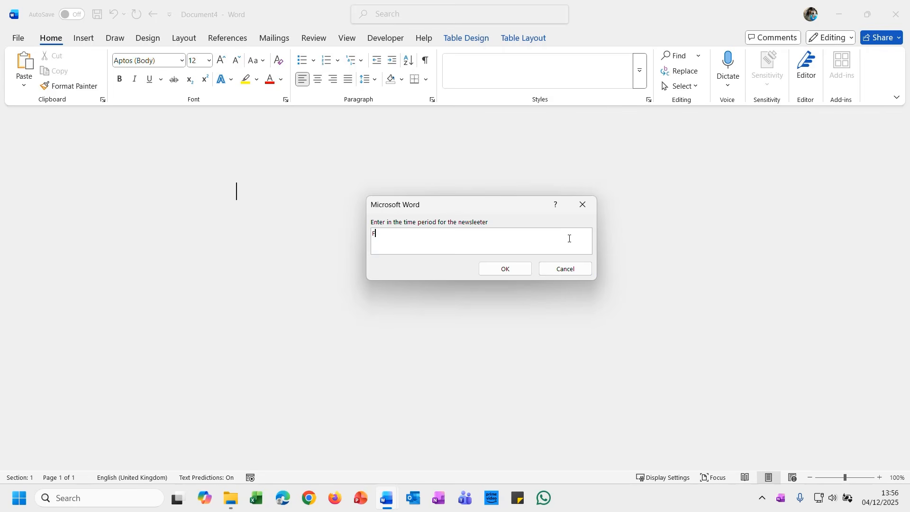
click(526, 265)
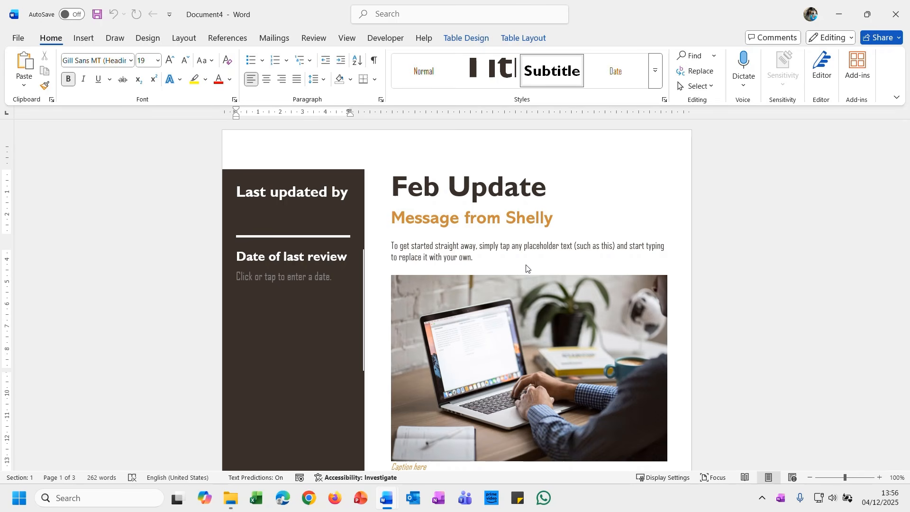
click(900, 17)
click(498, 386)
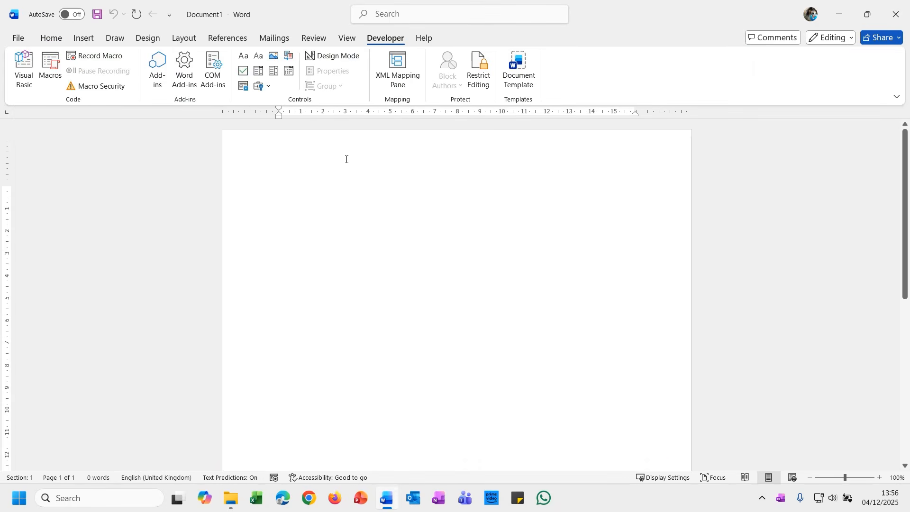
click(48, 69)
click(829, 126)
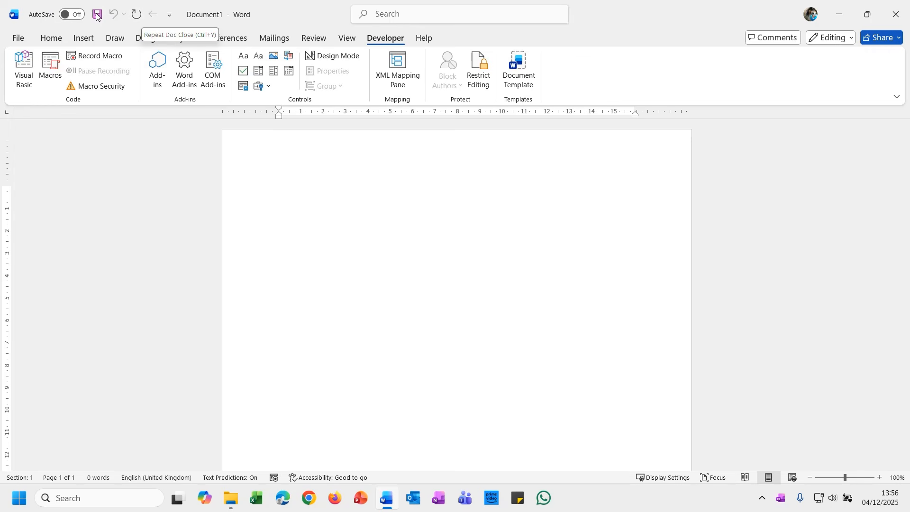
Add the Normal.NewMacros.NewNewsletter macro to the Quick Access Toolbar for all documents
right_click(117, 15)
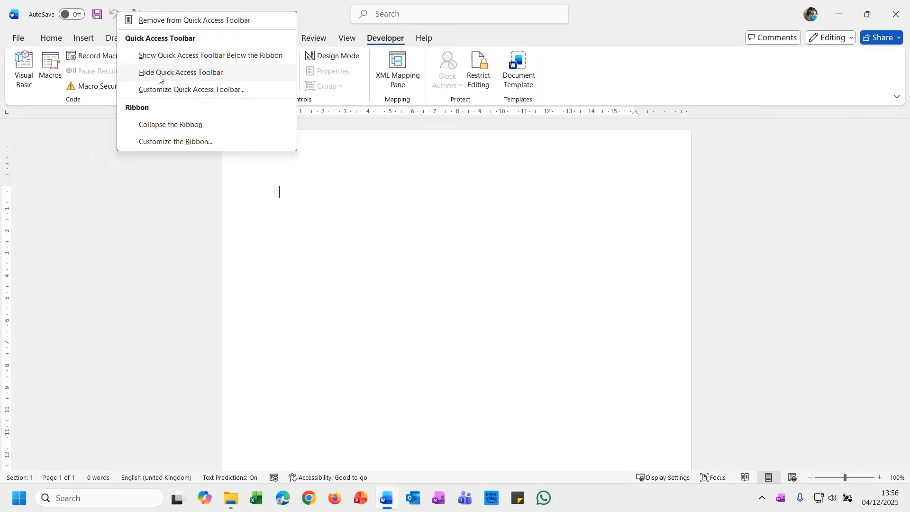
click(259, 92)
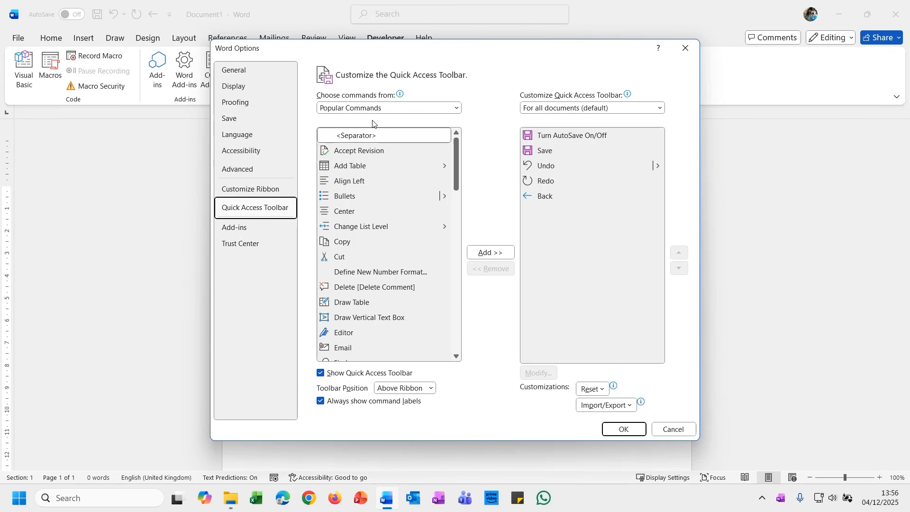
click(457, 108)
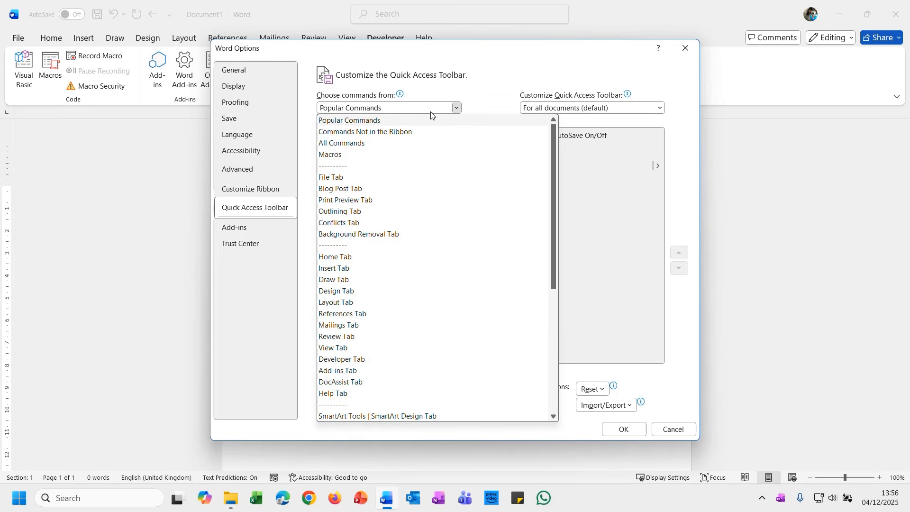
click(349, 155)
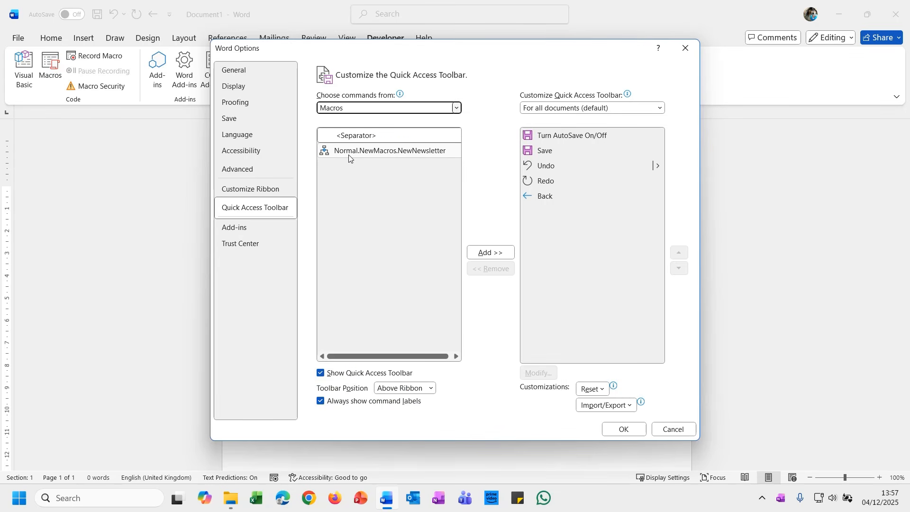
click(414, 152)
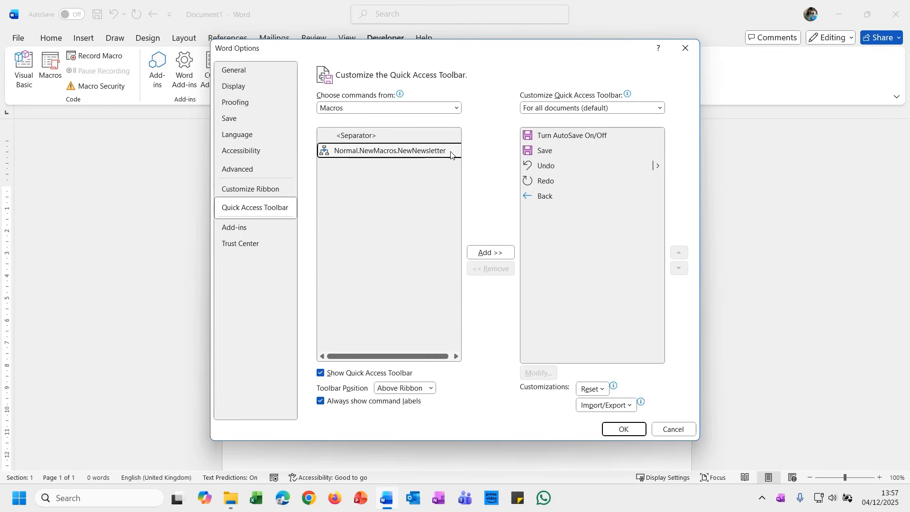
click(496, 252)
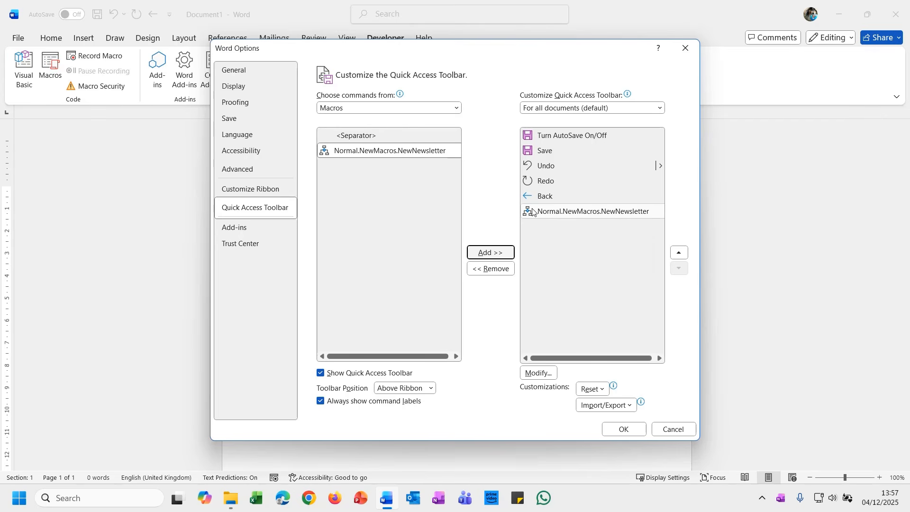
Give the macro's toolbar button the display name "New Newsletter" and the scroll symbol, and apply the toolbar customization
click(602, 212)
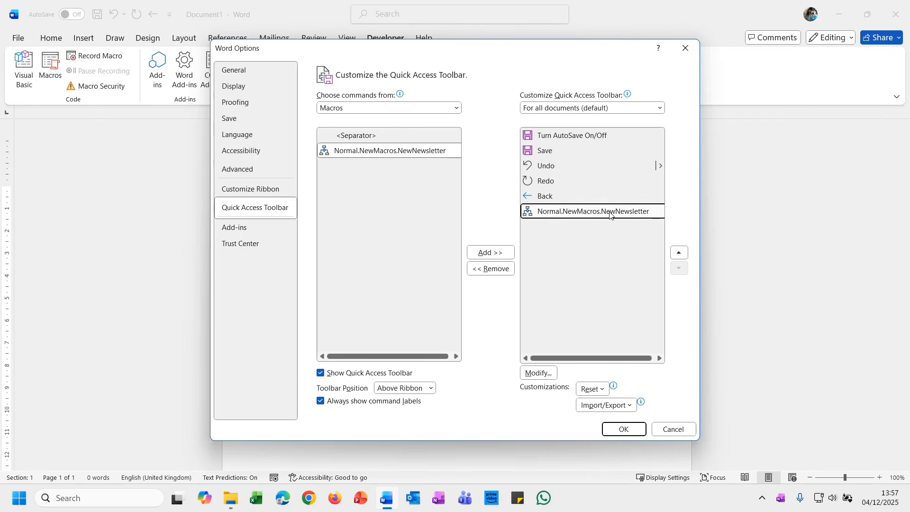
click(540, 373)
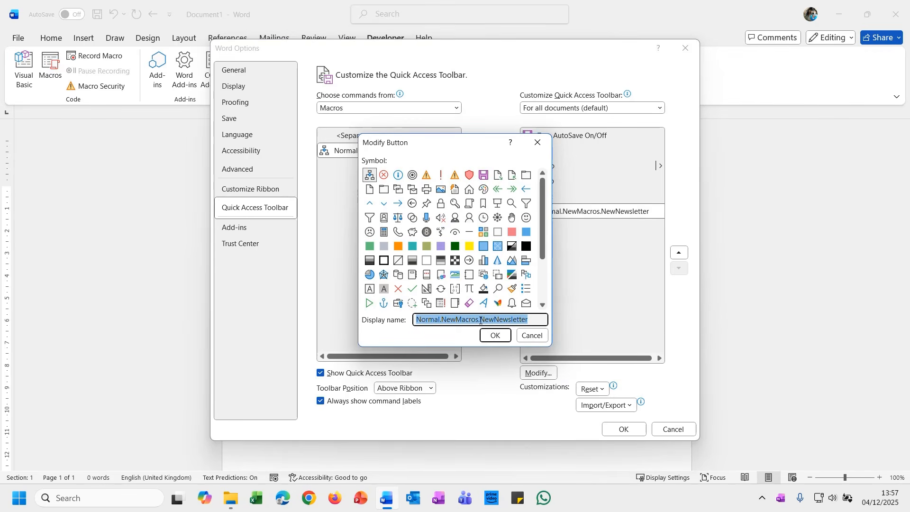
drag(480, 319, 405, 318)
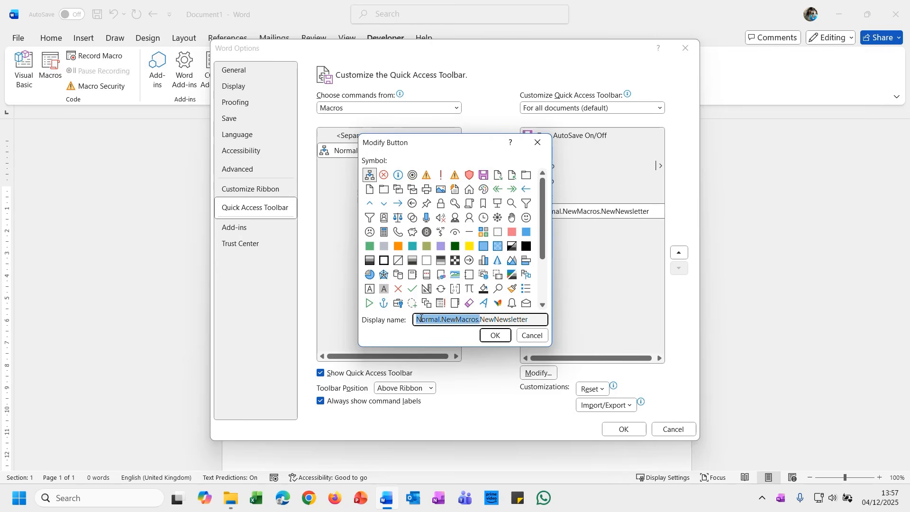
key(BackSpace)
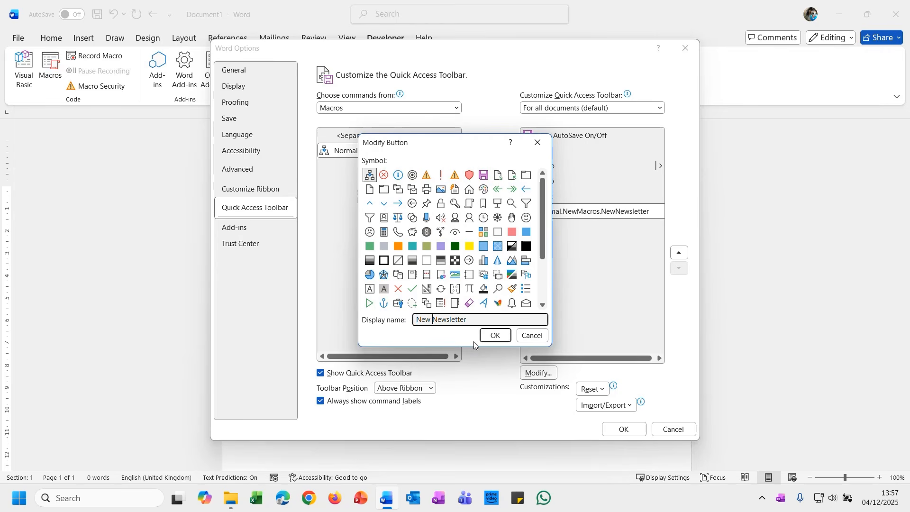
click(431, 320)
click(470, 204)
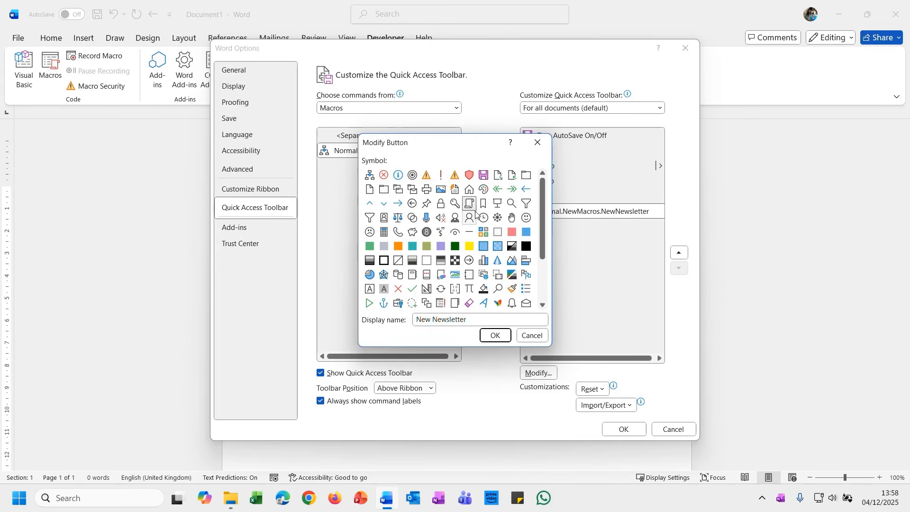
click(495, 335)
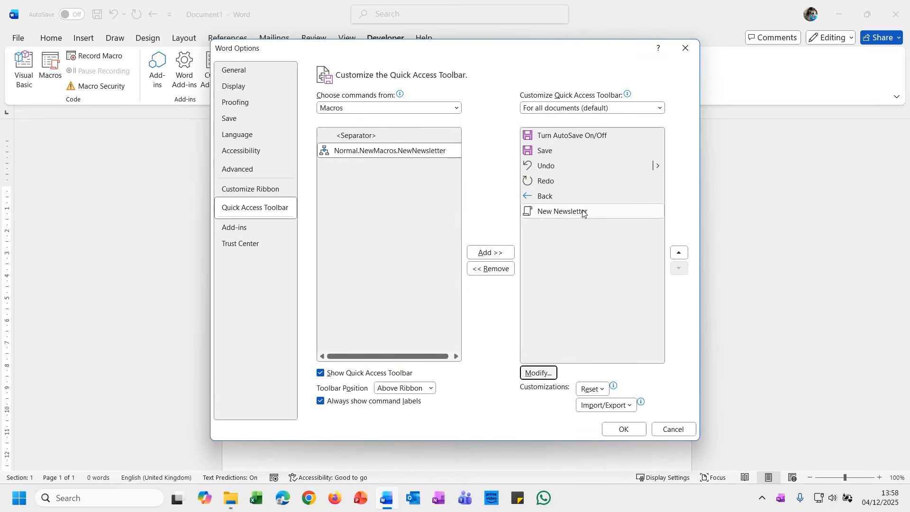
click(623, 429)
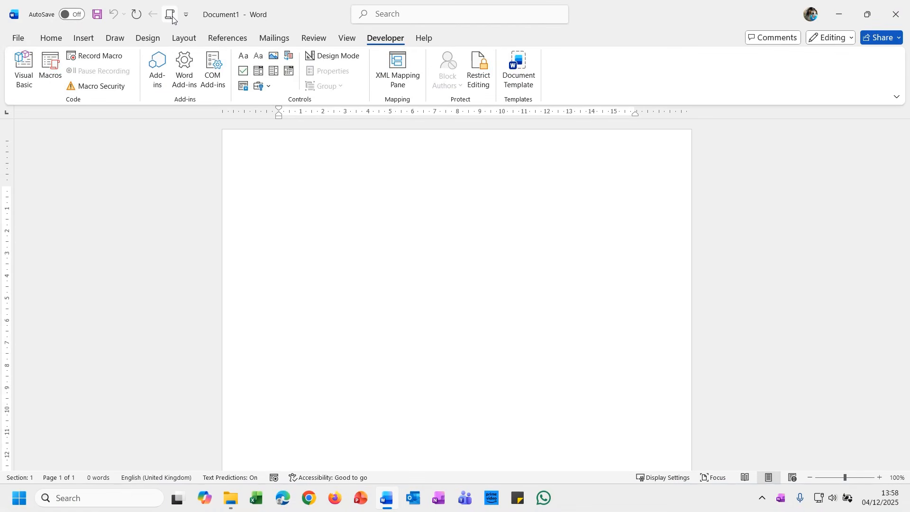
Run the newsletter macro from the Quick Access Toolbar with March as the time period
click(172, 18)
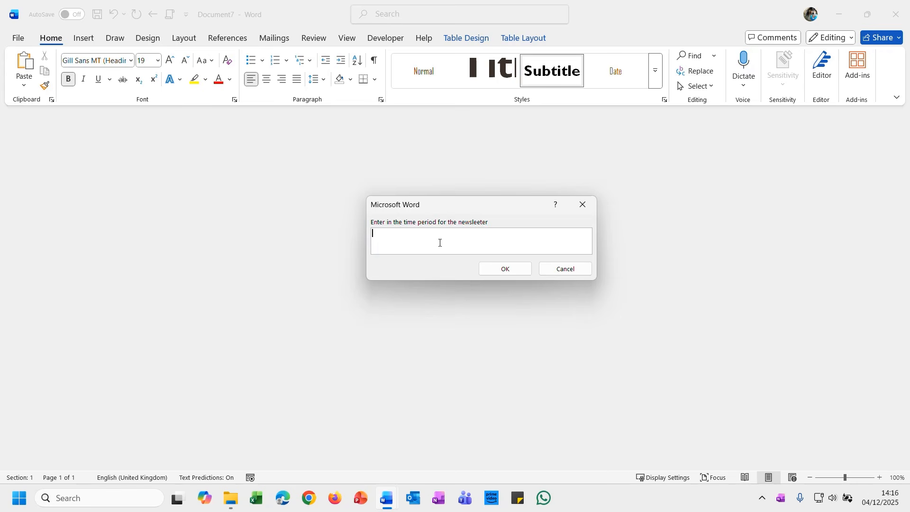
text(March)
click(526, 272)
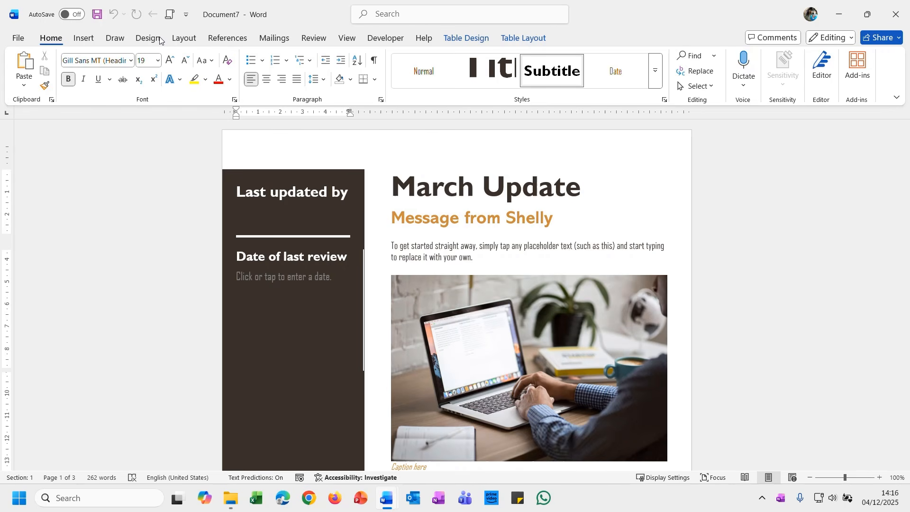
View the keyboard shortcut settings for the NewNewsletter macro and close the options without assigning a shortcut
right_click(190, 42)
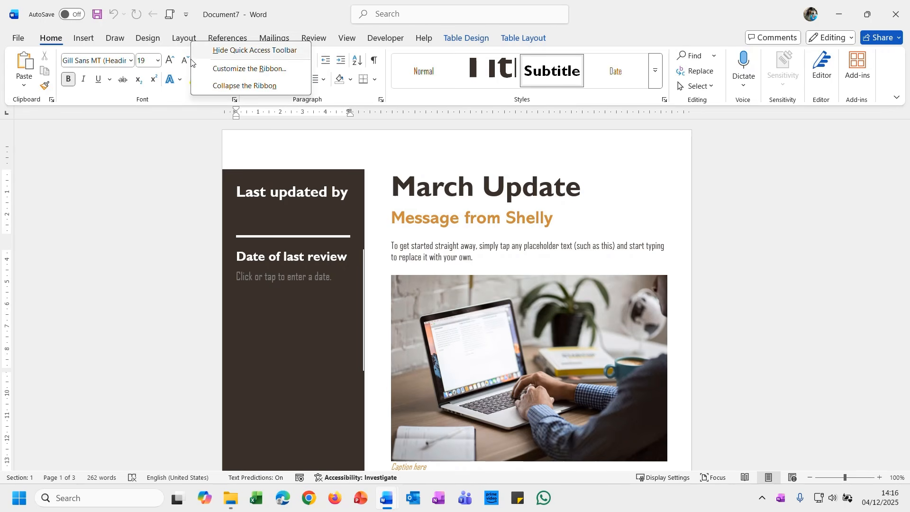
click(305, 69)
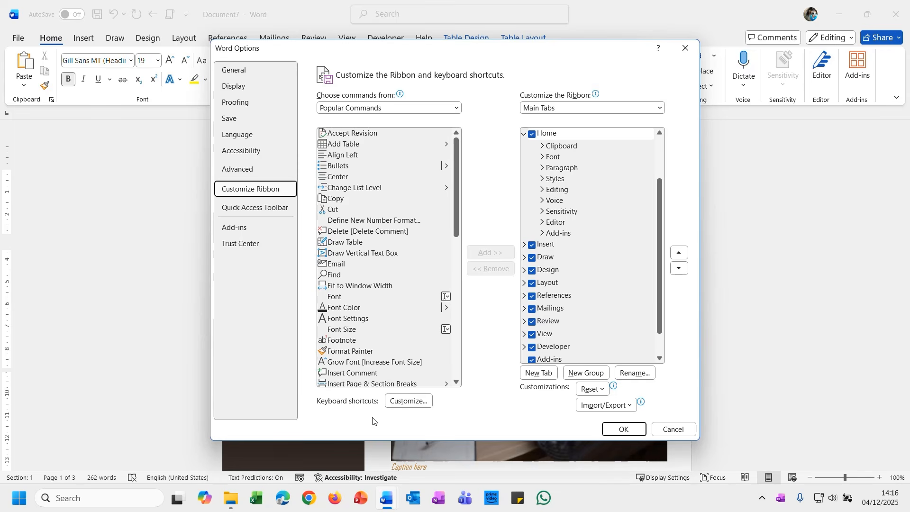
click(397, 403)
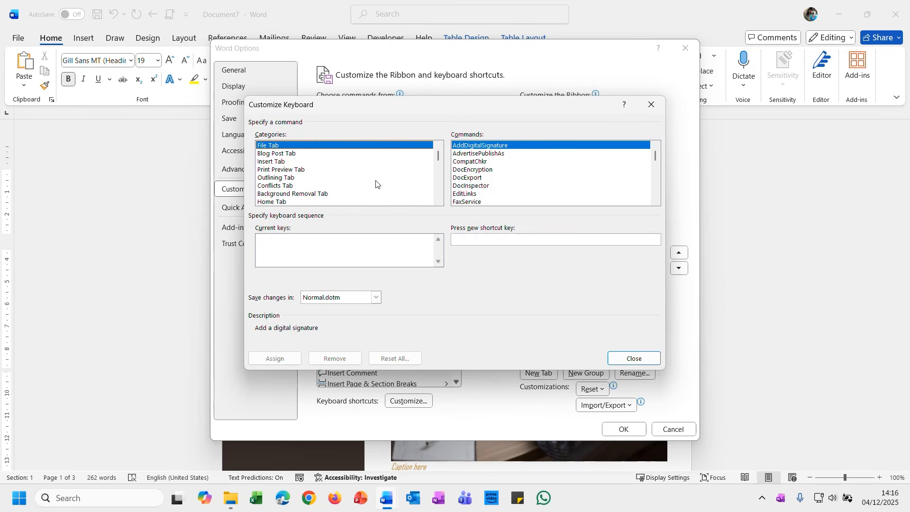
drag(436, 164, 443, 201)
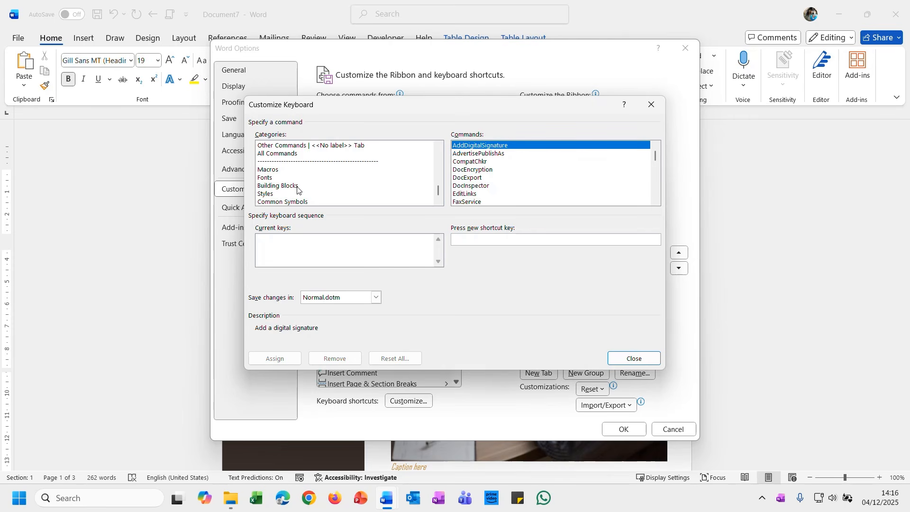
click(269, 173)
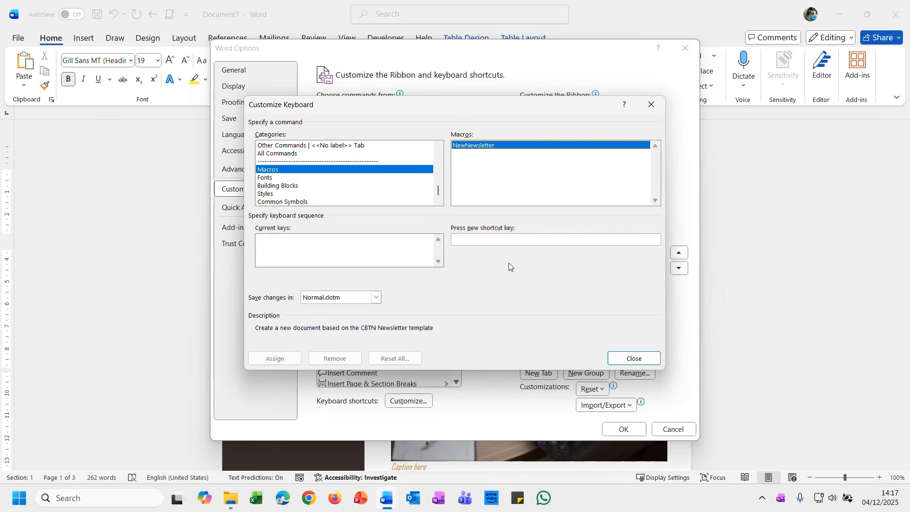
click(652, 104)
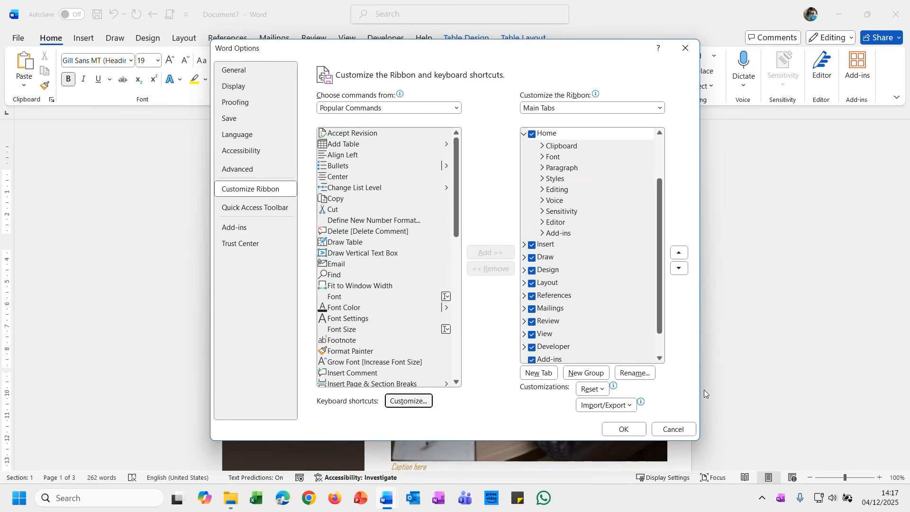
click(690, 429)
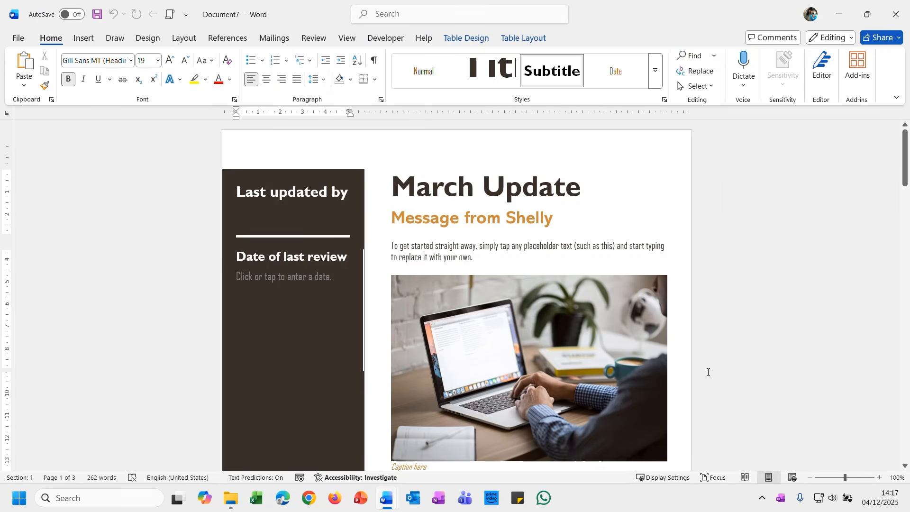